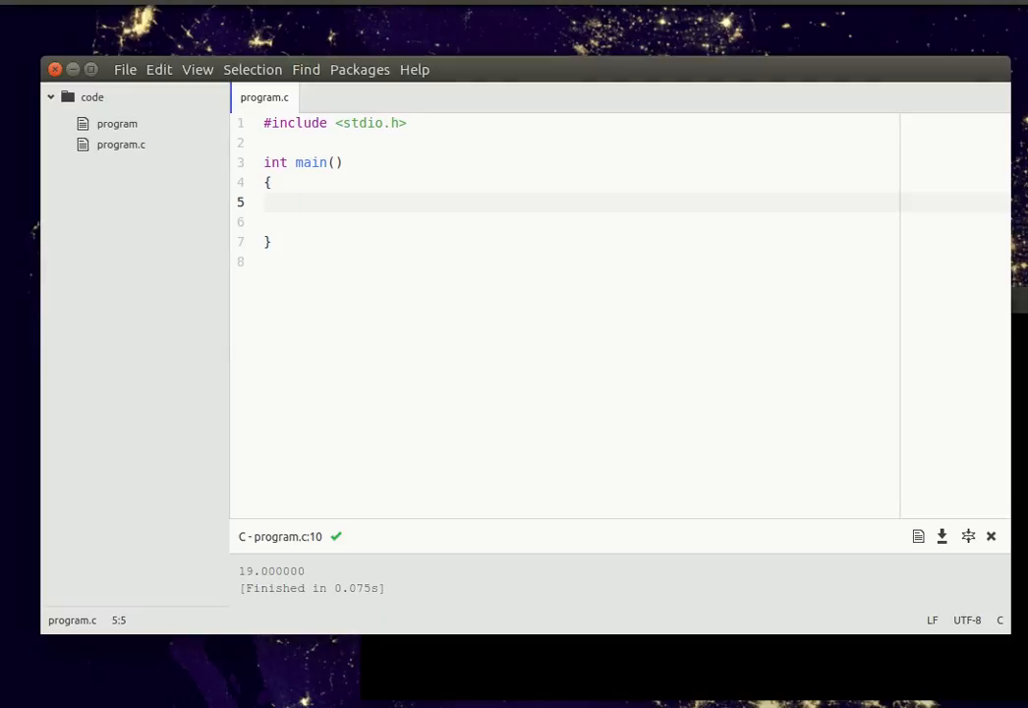
Step: Create a new file readme.txt inside the code folder
right_click(98, 100)
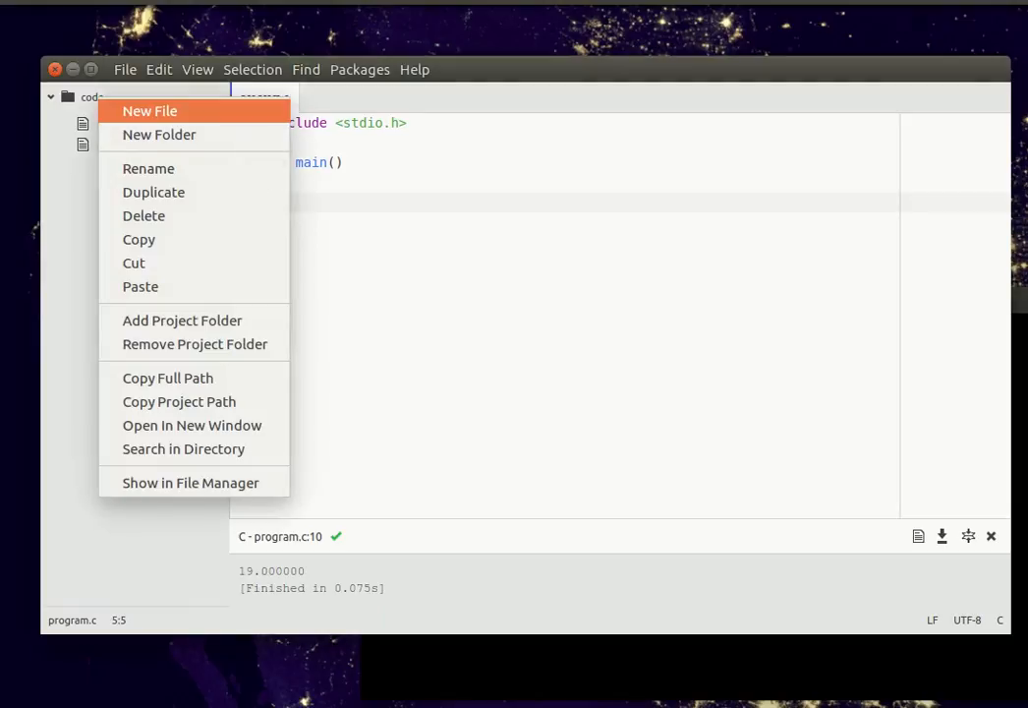
left_click(149, 111)
type("rea")
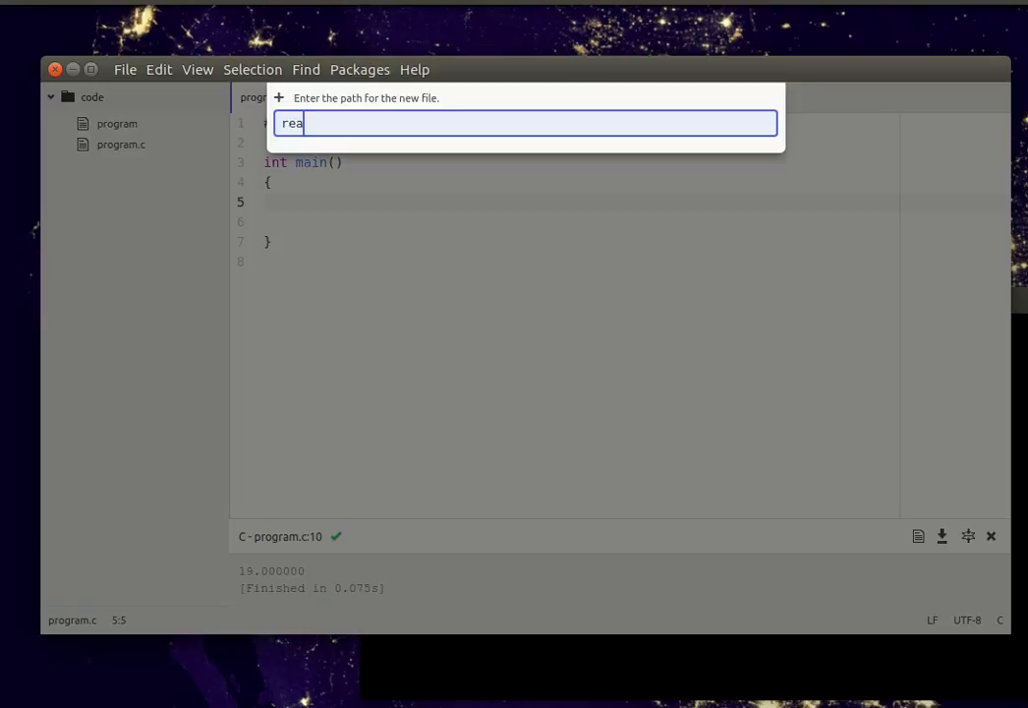
type("dme.txt")
key("Return")
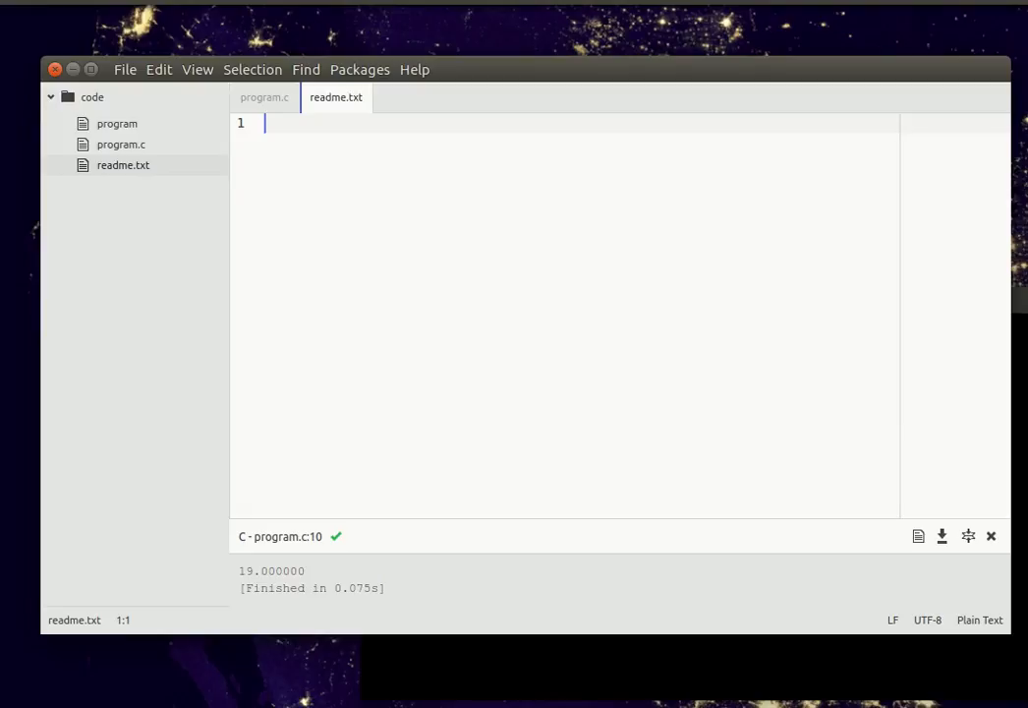
type("This")
type(" is a")
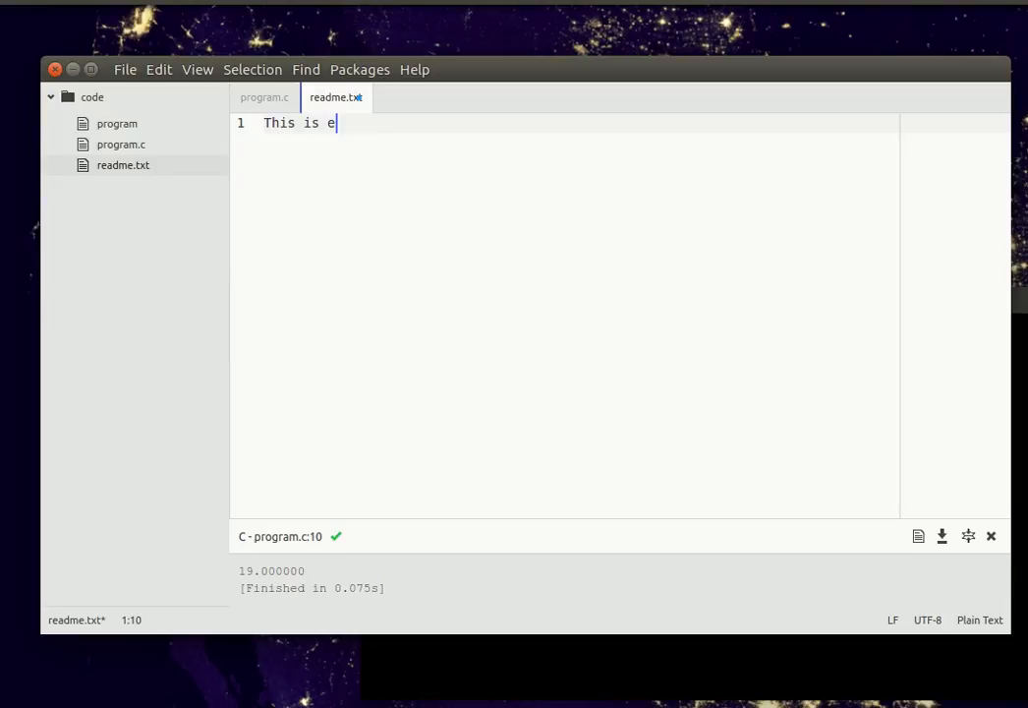
type("n example text fil")
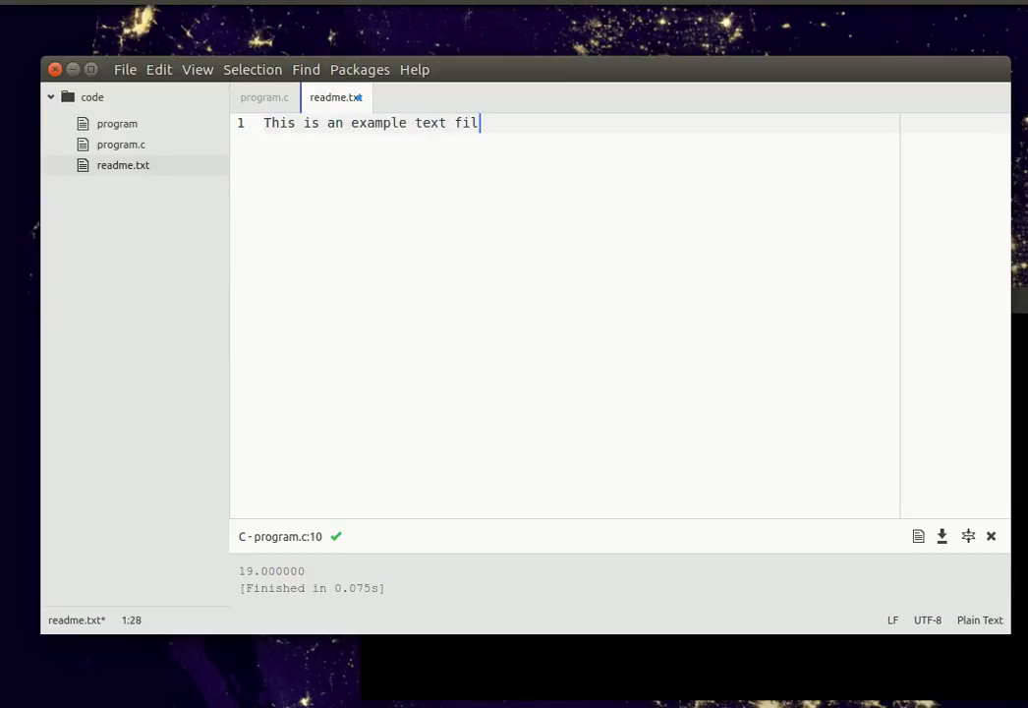
type("e.")
Step: Write "This is an example text file." in readme.txt, save it, and return to program.c
key("Return")
key("ctrl+s")
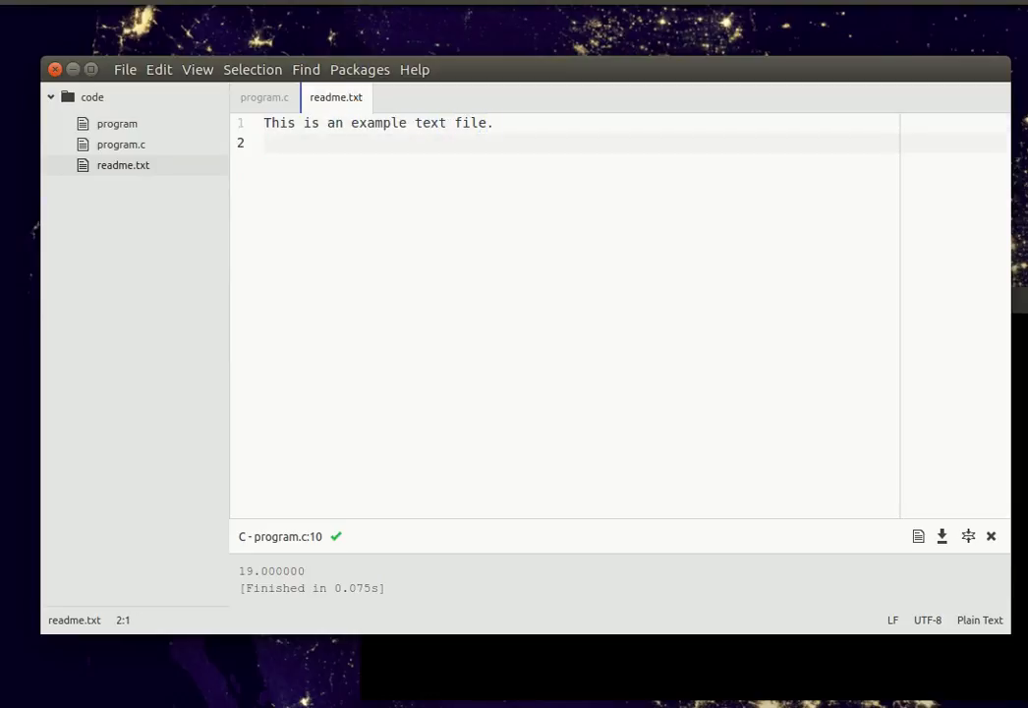
key("ctrl+Page_Up")
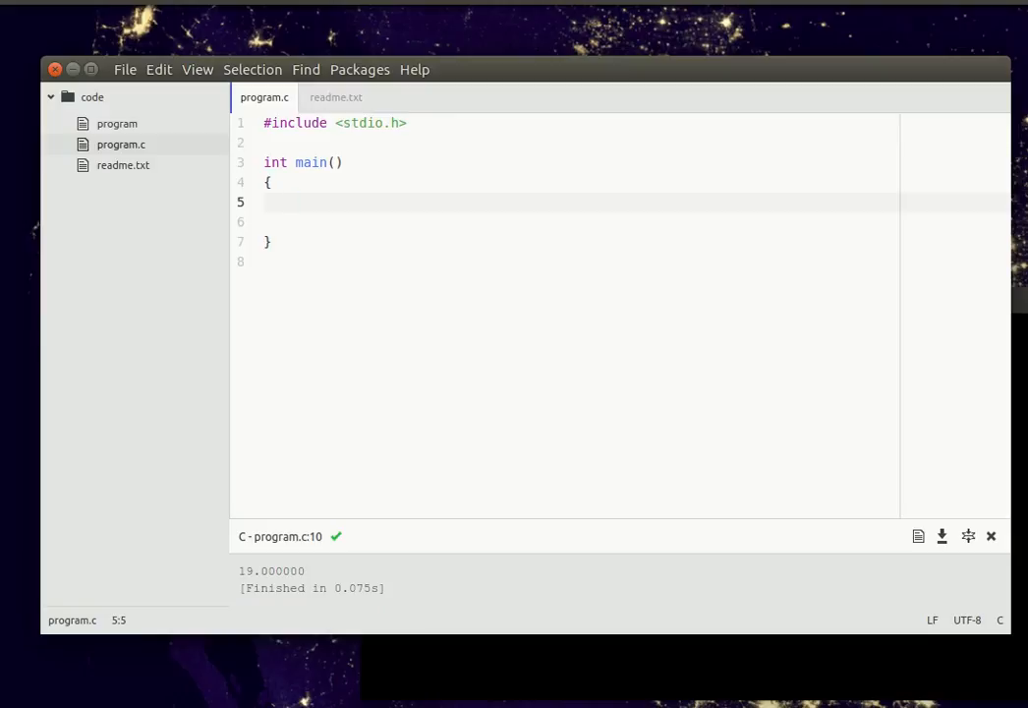
type("FILE")
type(" *fp;")
Step: Declare FILE *fp; in main and save program.c
key("Return")
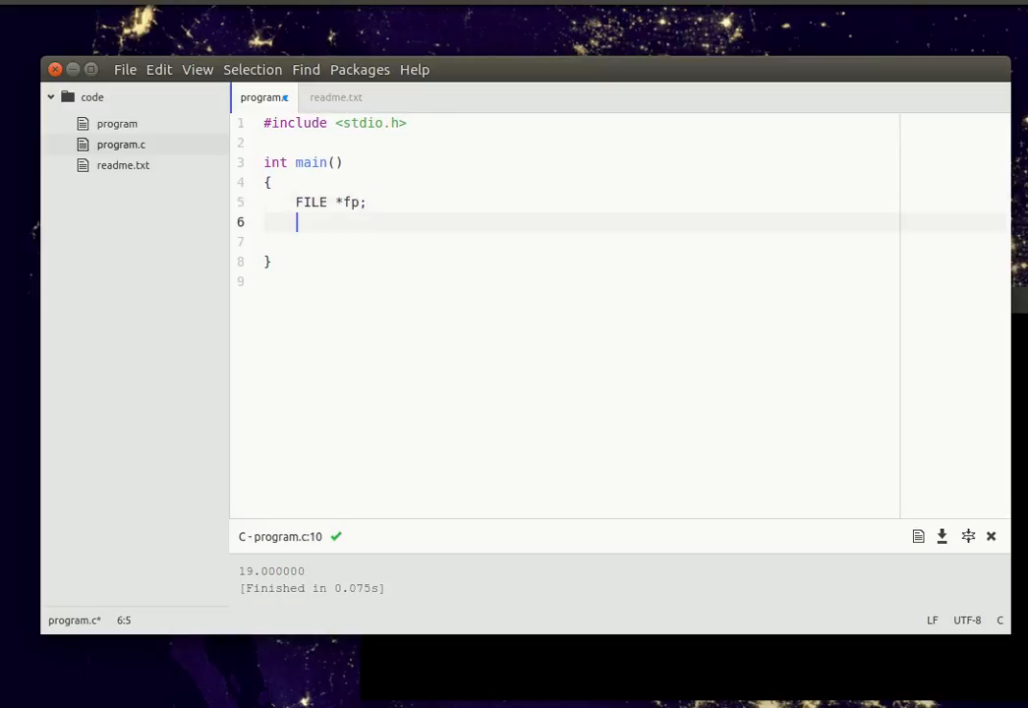
key("ctrl+s")
type("f")
type("p = fopen(")
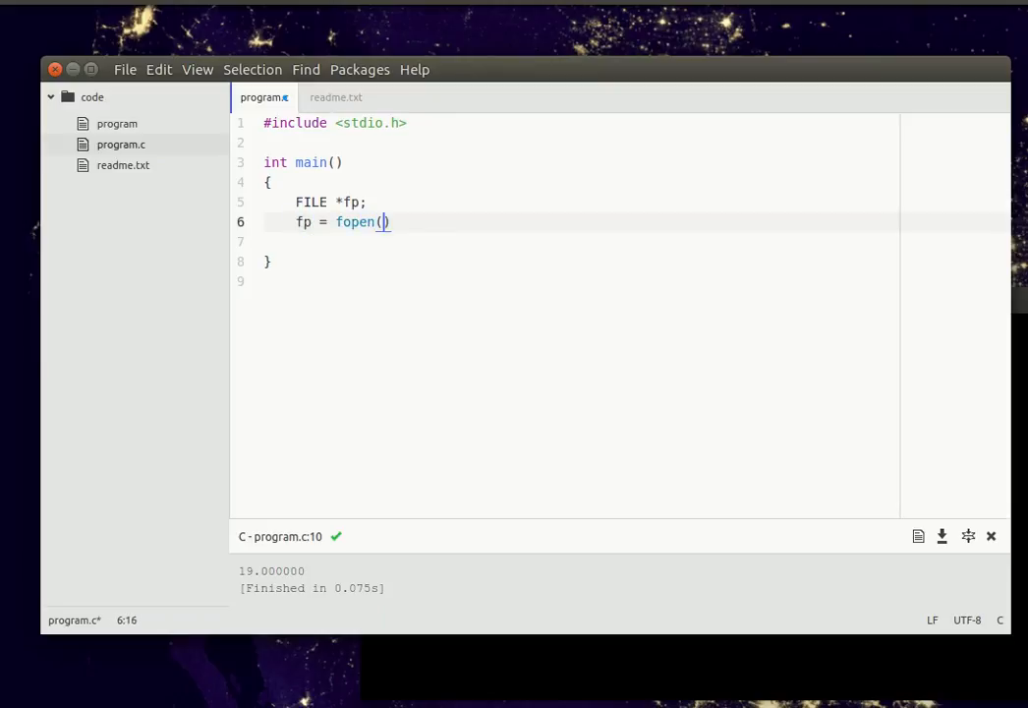
type("\"readme.")
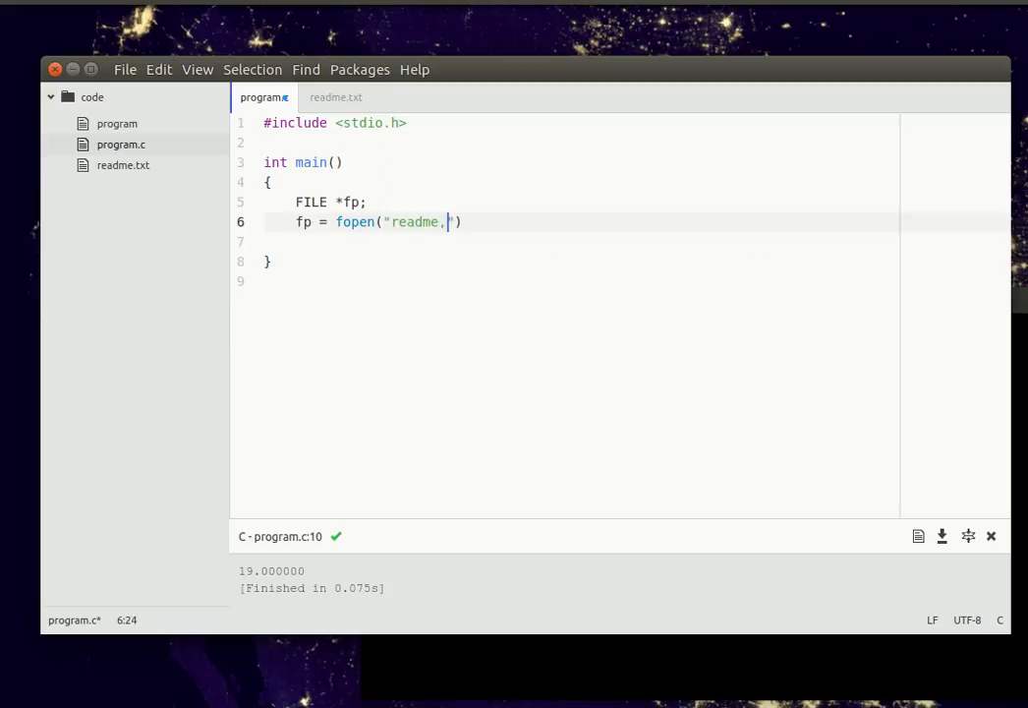
key("BackSpace")
type(".txt\",")
type("\"r")
type("\"")
Step: Assign fp = fopen("readme.txt","r"); to open the file for reading
key("Left")
key("shift+Left")
key("Right")
key("Right")
type(";")
key("Return")
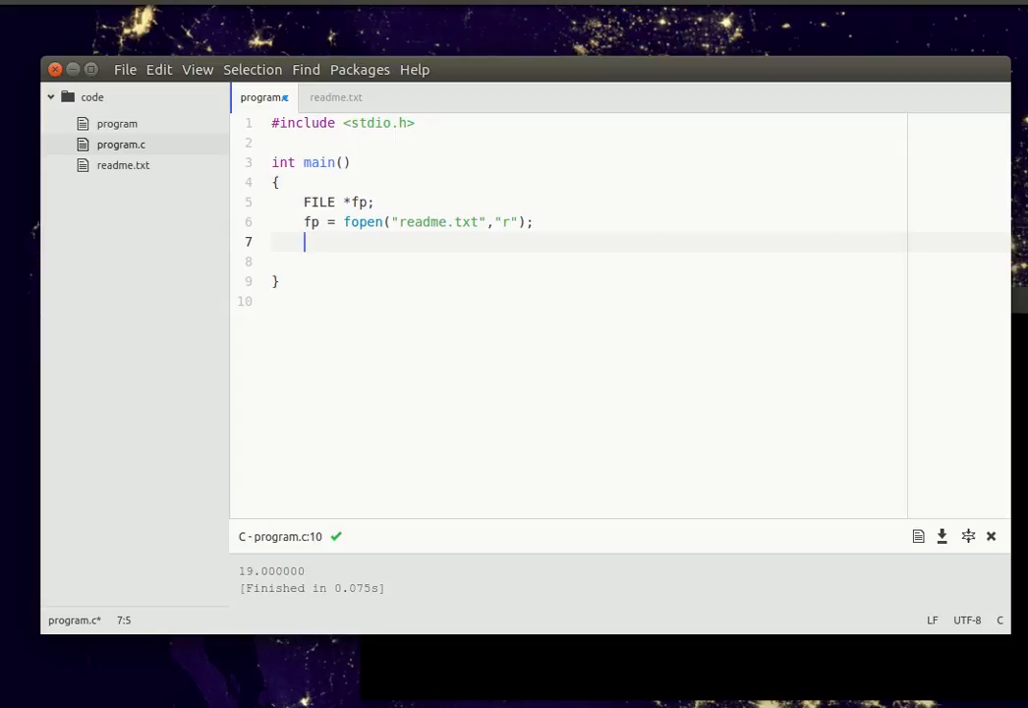
type("if (fp ")
type("!= ")
type("NI")
Step: Add an if (fp != NULL) block to guard the file read
key("BackSpace")
type("ULL) {")
key("Return")
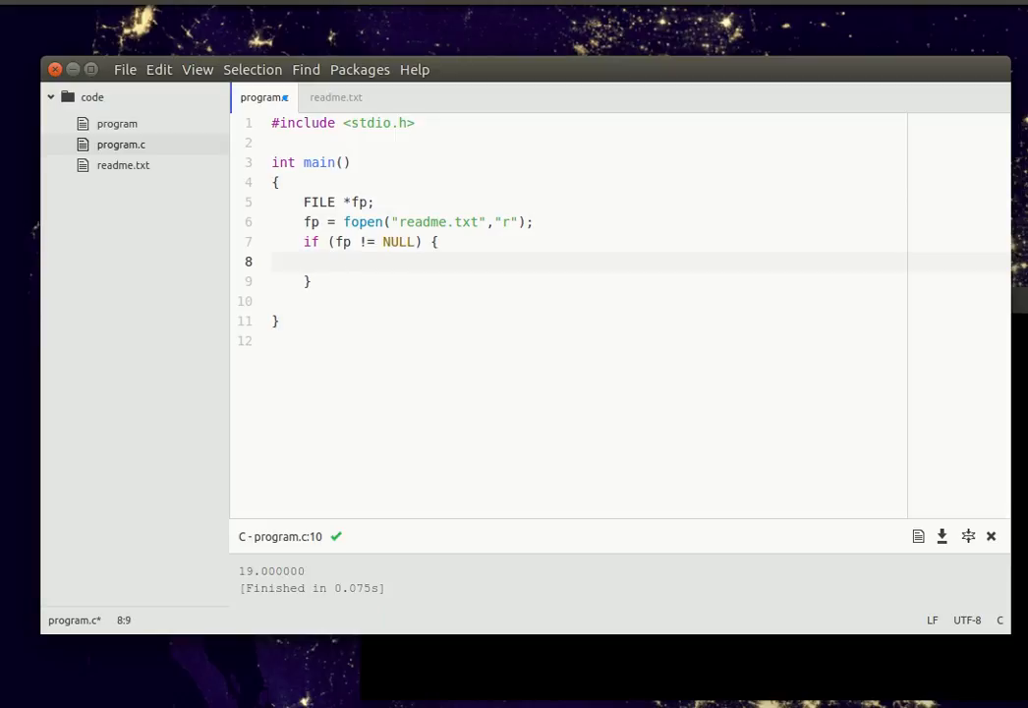
type("fgets(")
Step: Declare a char data[512] buffer after FILE *fp and save
key("Up")
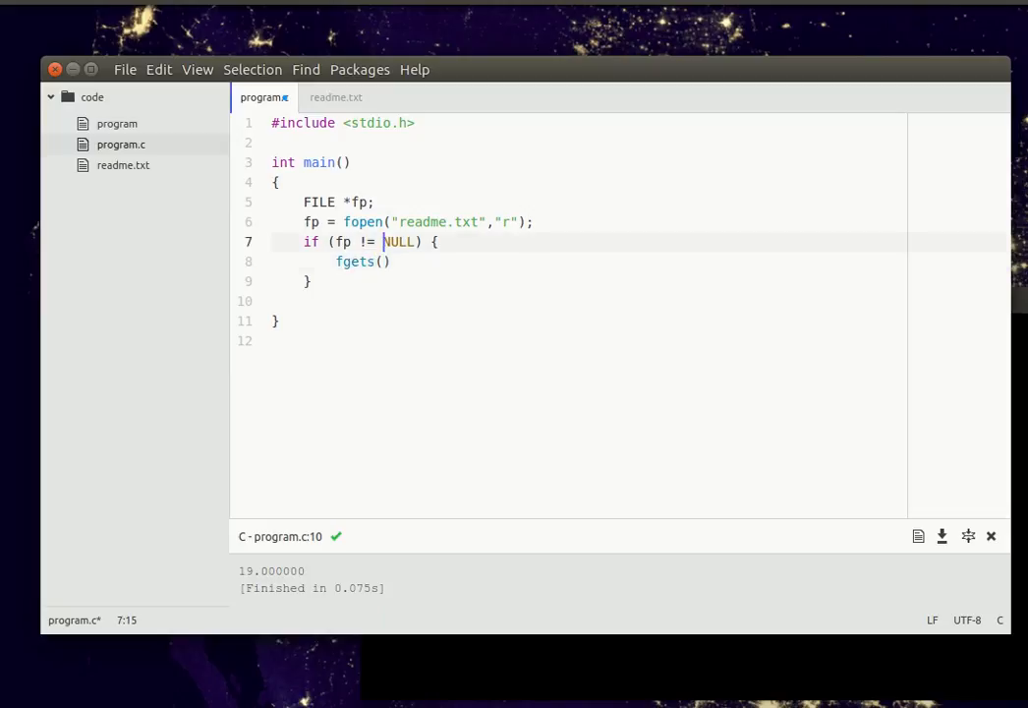
key("Up")
key("Up")
key("Return")
type("char ")
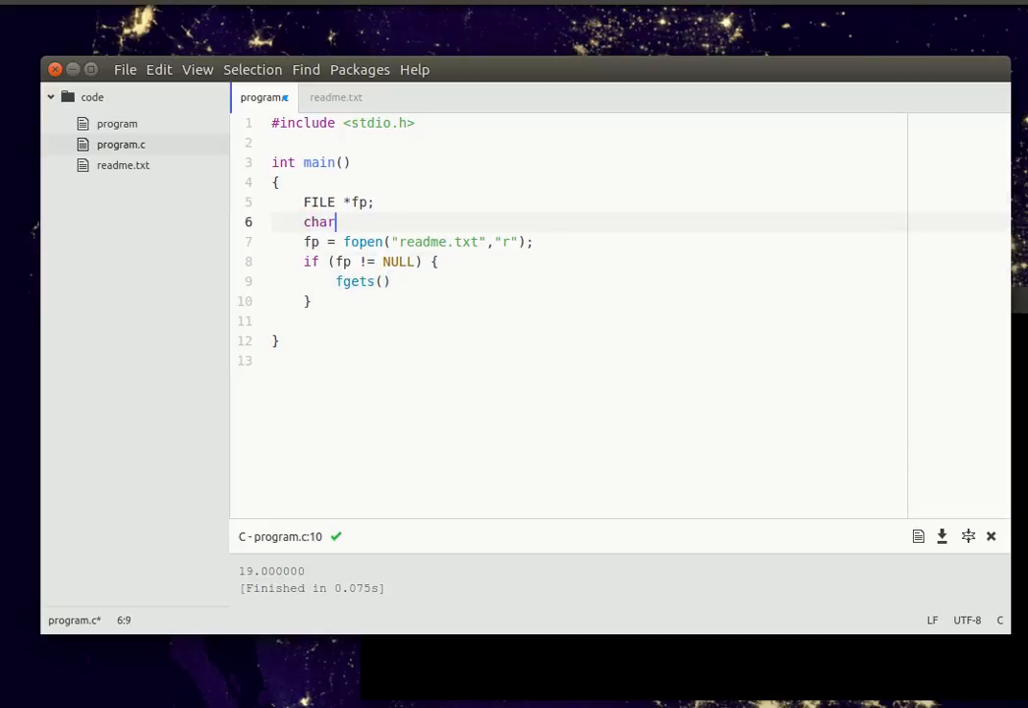
type("data")
key("BackSpace")
type("a[")
type("512]")
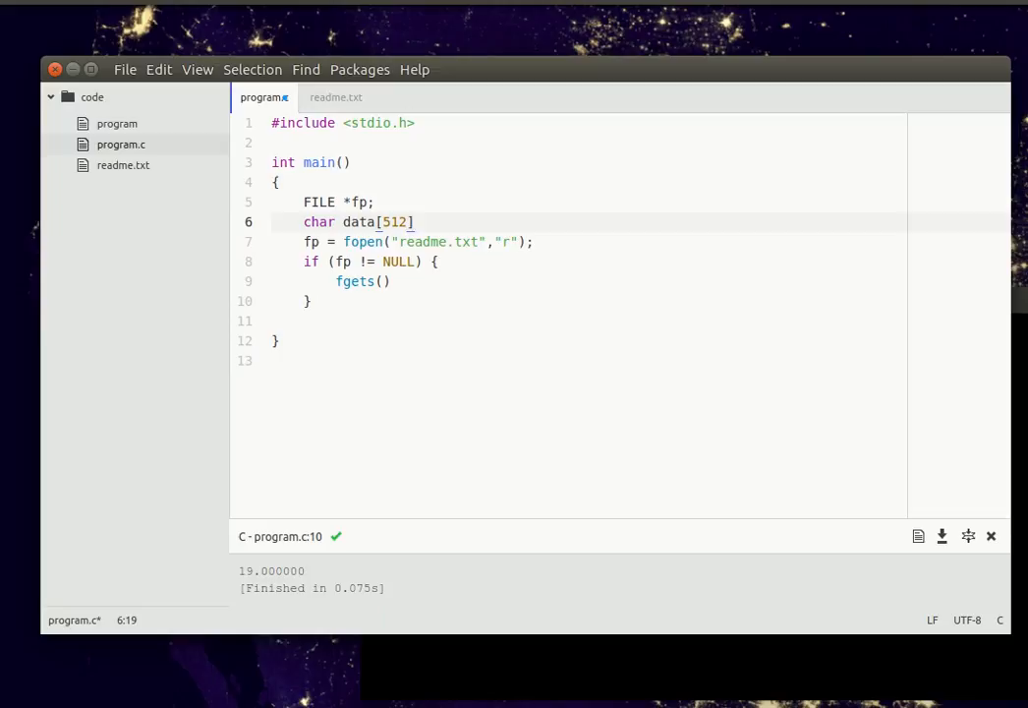
type(";")
key("Down")
key("ctrl+s")
Step: Call fgets(str,512,fp) inside the if block and start printf("%s\n")
key("Down")
key("Down")
key("Left")
key("Left")
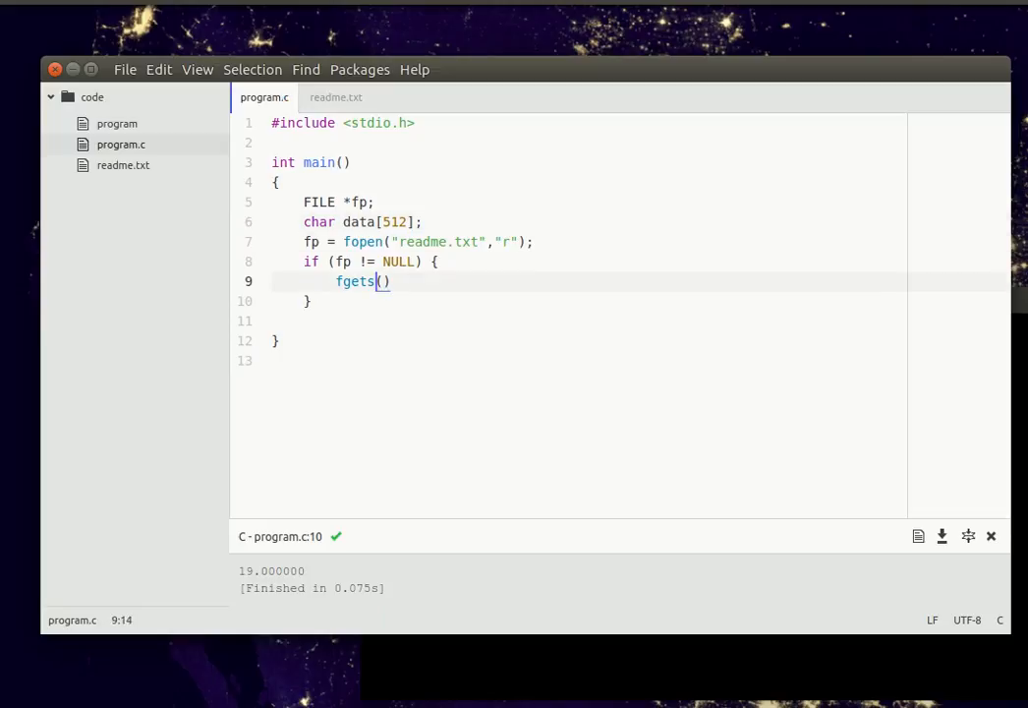
key("Right")
type("str,")
type("512")
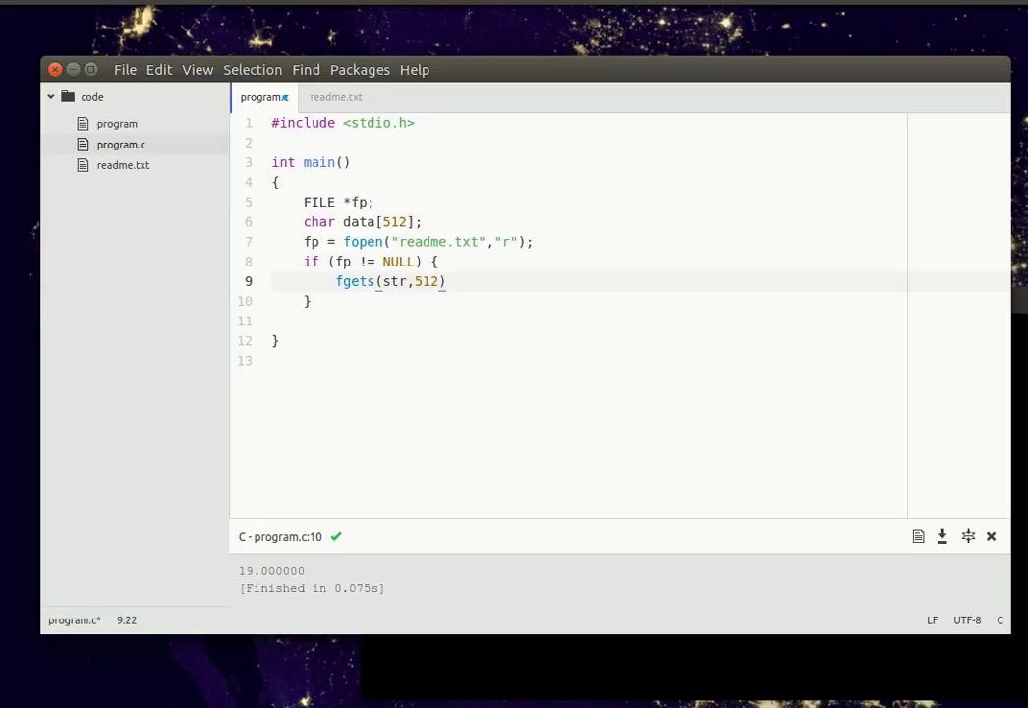
type(",f")
type("p")
key("Right")
type(";")
key("Return")
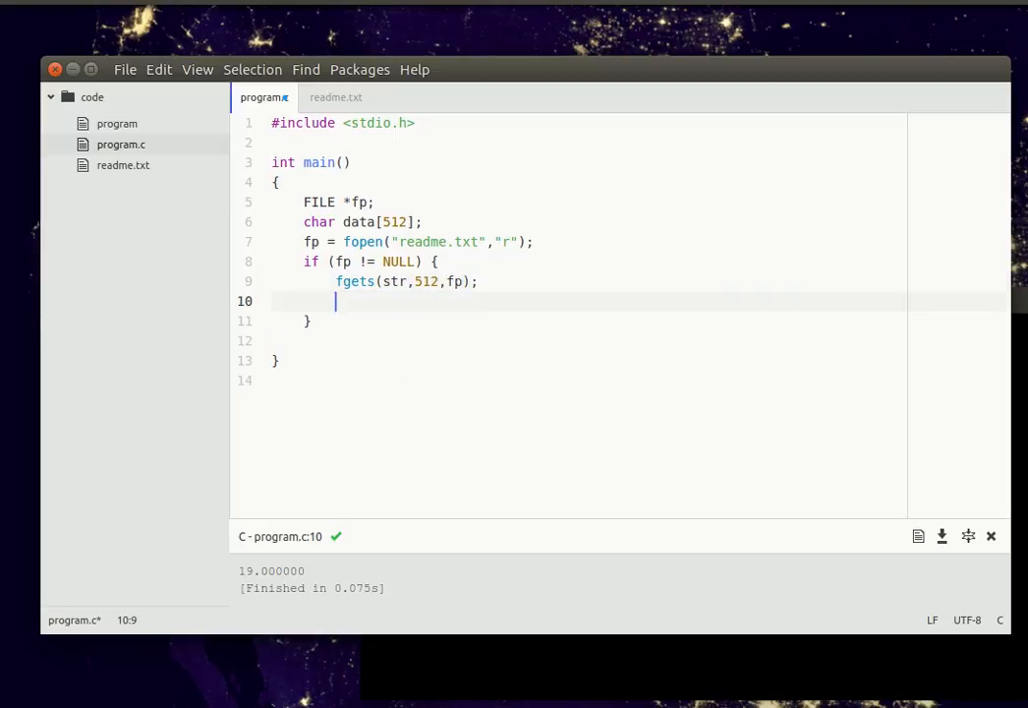
type("printf(\"%s\\")
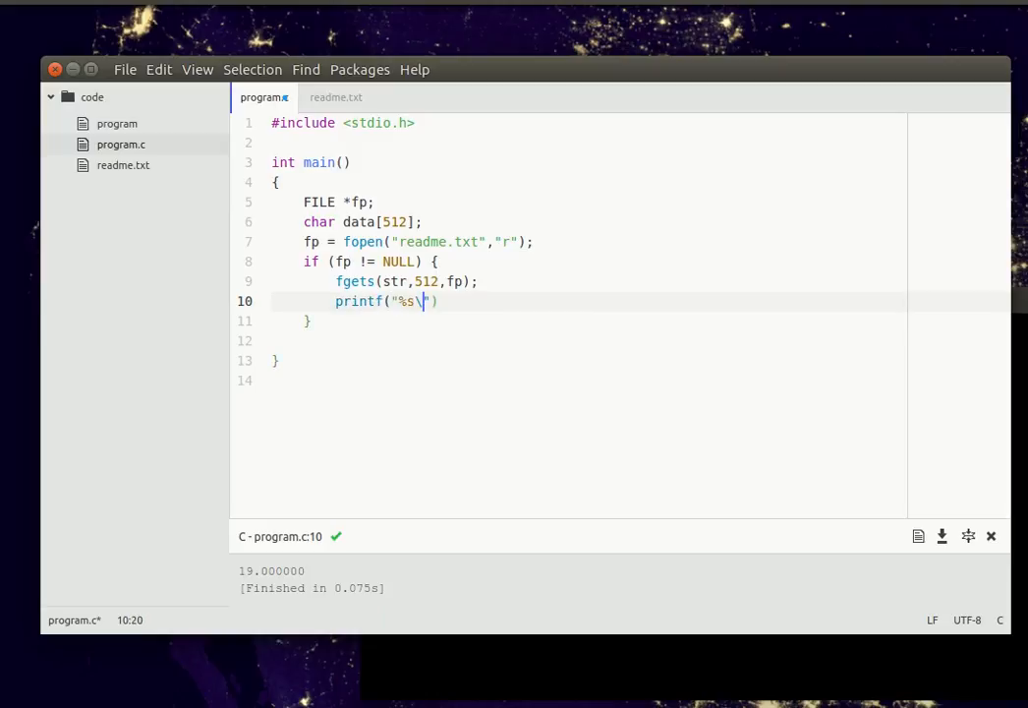
key("BackSpace")
type("\"%s\\n")
type("\",str);")
Step: Build to reveal the 'str undeclared' error, then replace str with data in fgets
key("ctrl+s")
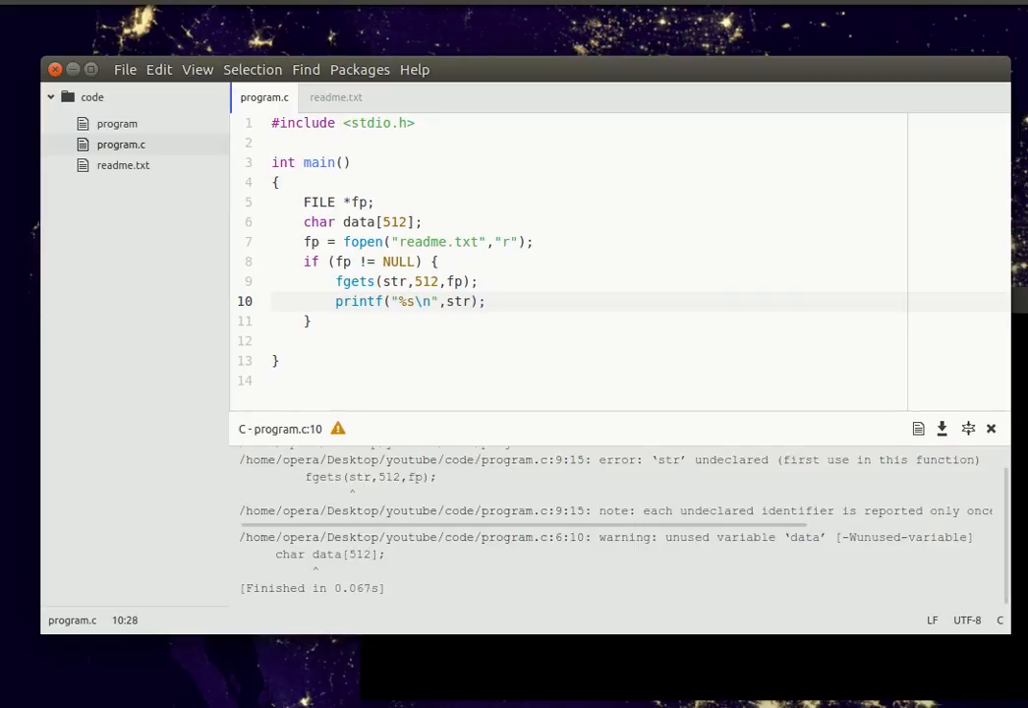
key("Up")
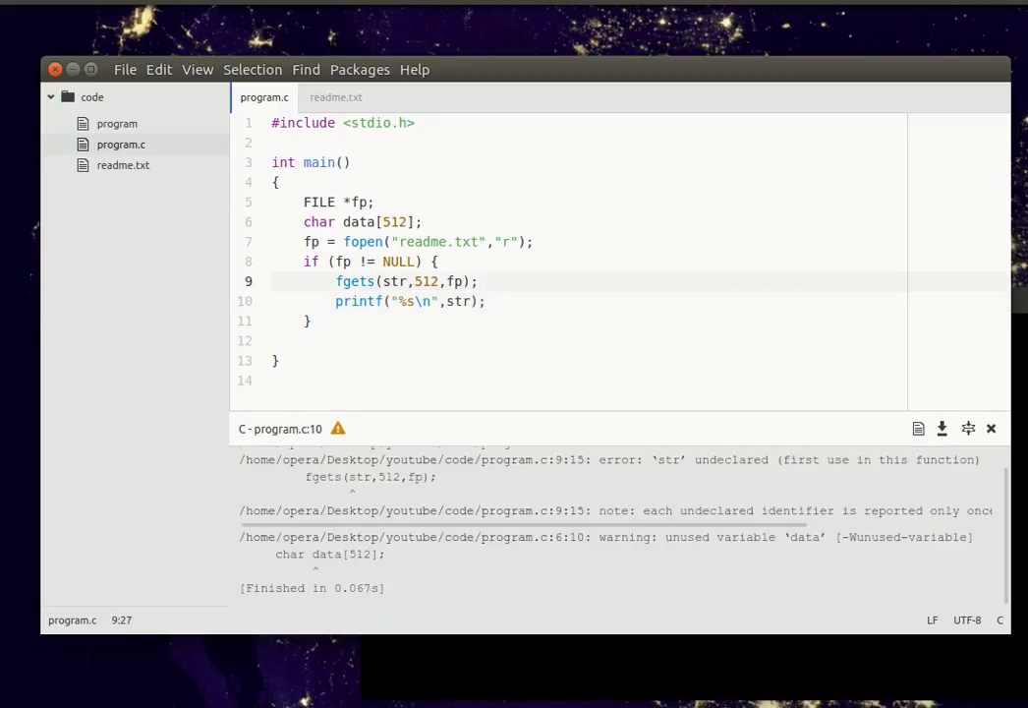
key("Left")
key("ctrl+Left")
key("ctrl+Left")
key("ctrl+Left")
key("Right")
key("Right")
key("Right")
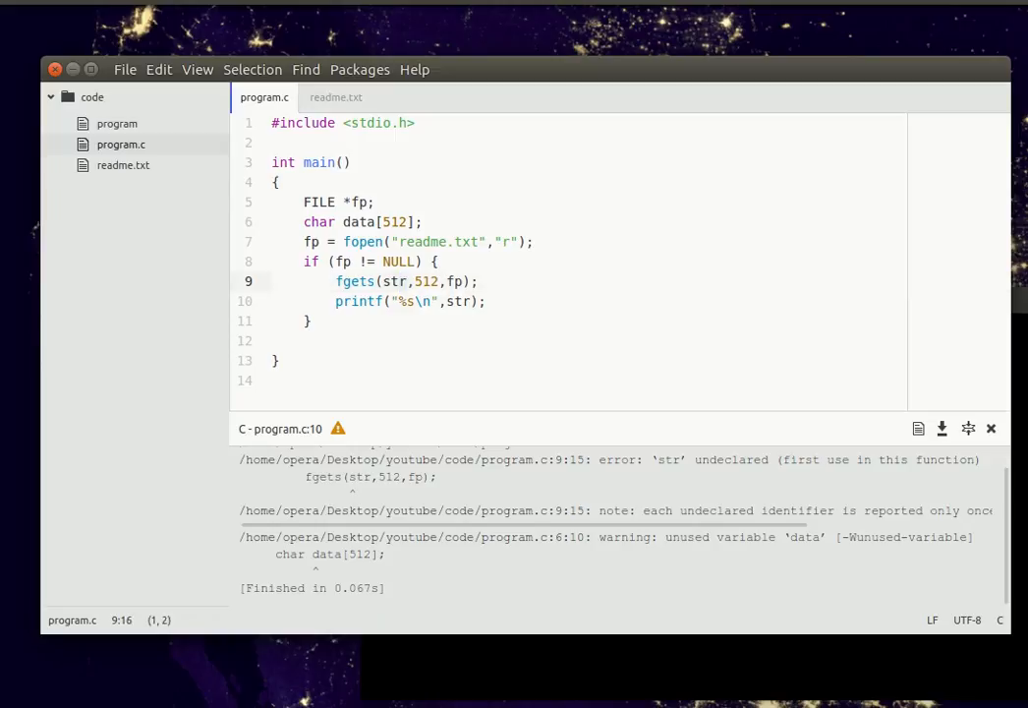
key("BackSpace")
key("BackSpace")
key("BackSpace")
type("data")
Step: Use data in printf too, save and run to print "This is an example text file."
key("Down")
key("Right")
key("Right")
key("Right")
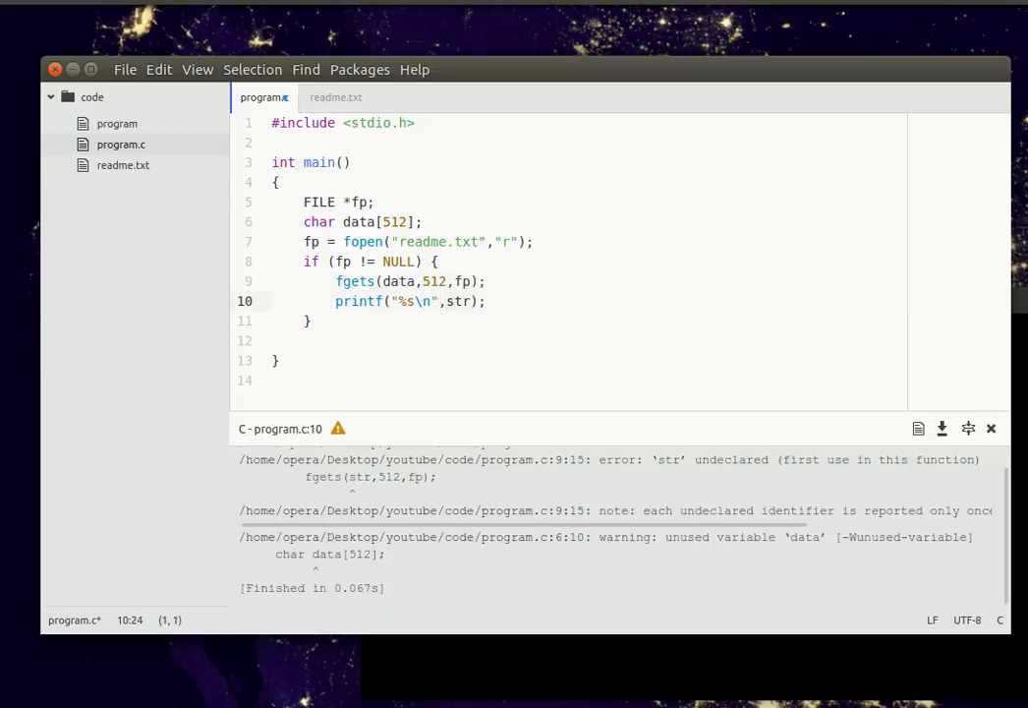
key("BackSpace")
key("BackSpace")
key("BackSpace")
type("data")
key("ctrl+s")
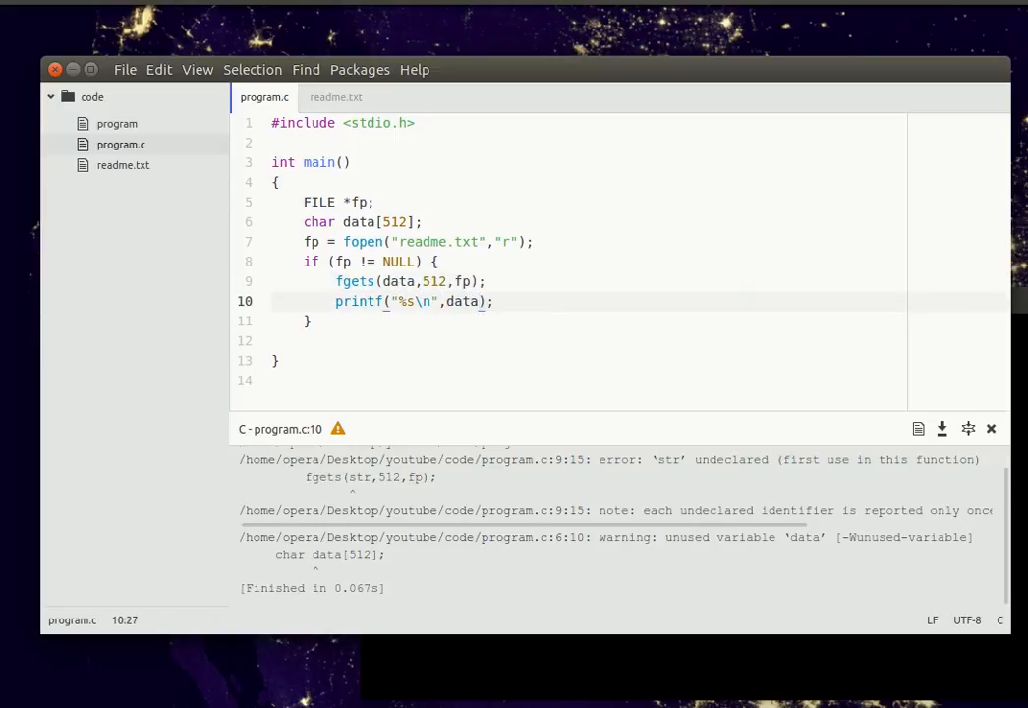
key("ctrl+shift+b")
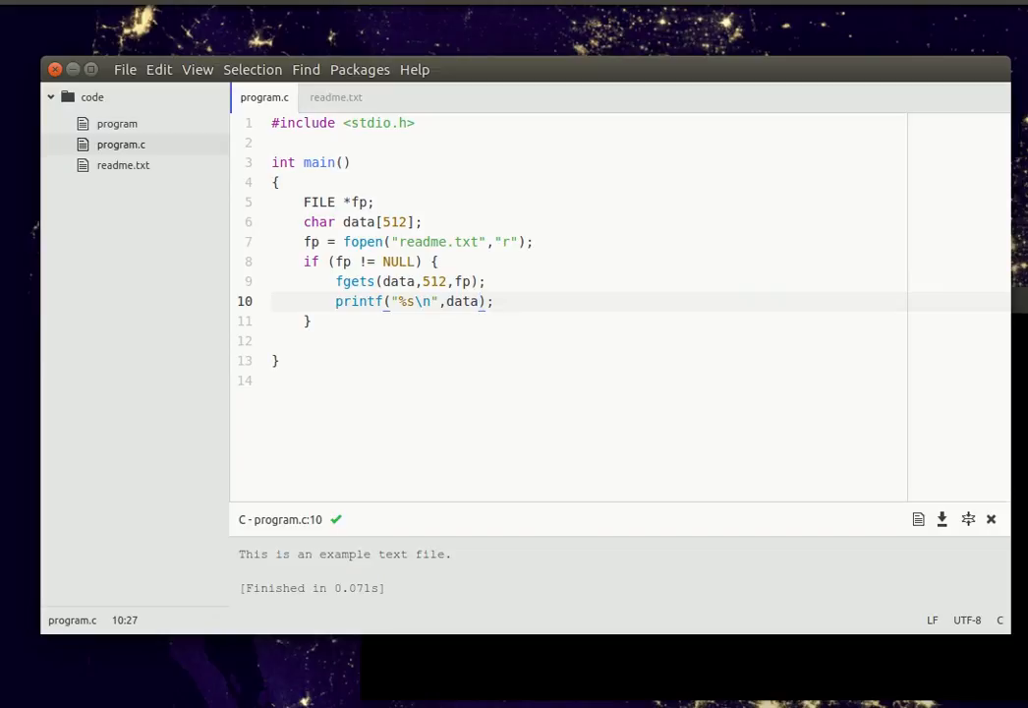
key("Up")
key("Up")
key("Up")
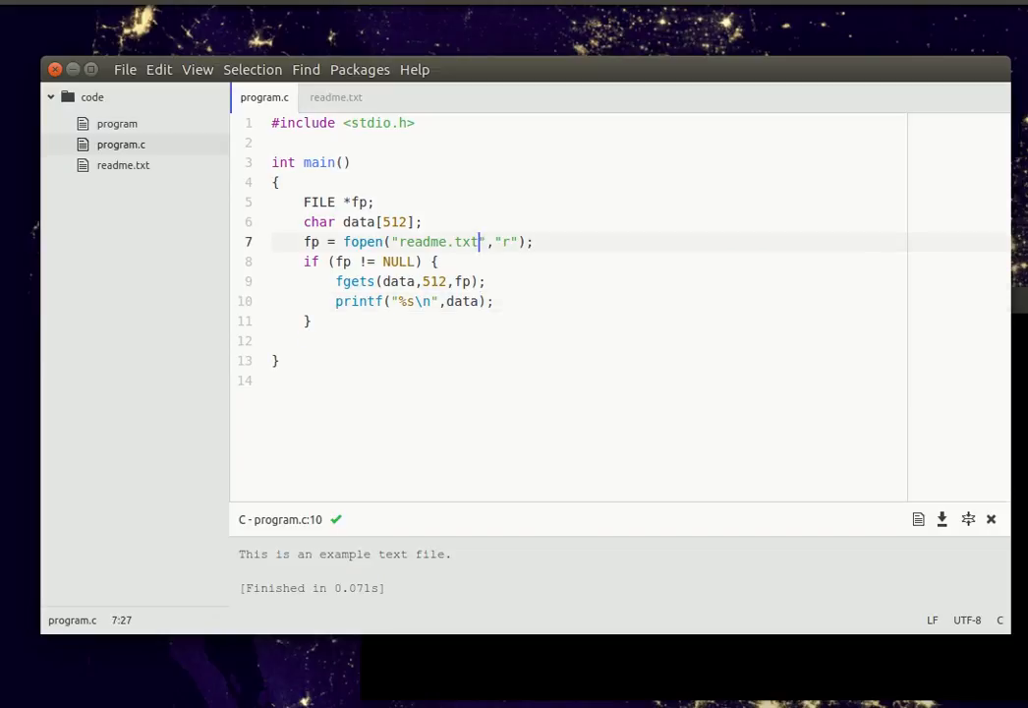
Step: Declare int MAX_FILESIZE = 512; after FILE *fp and save
key("Up")
key("Up")
key("Return")
key("Down")
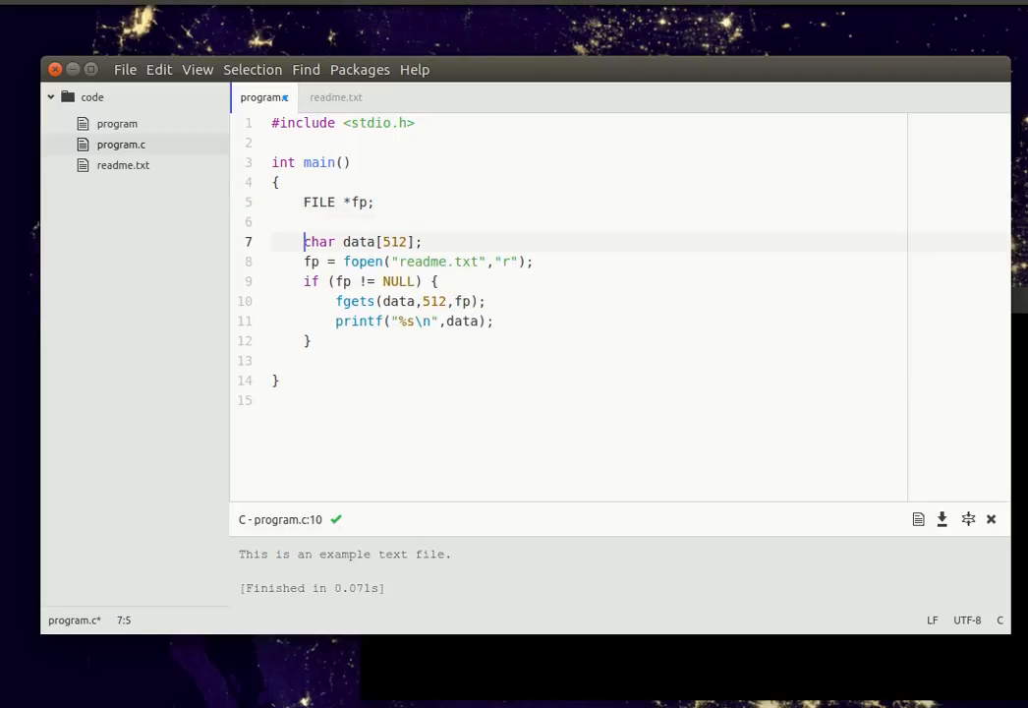
key("Right")
key("Right")
key("ctrl+Right")
key("ctrl+Right")
key("Down")
key("Down")
key("Down")
key("Right")
key("Right")
key("Right")
key("Right")
key("Right")
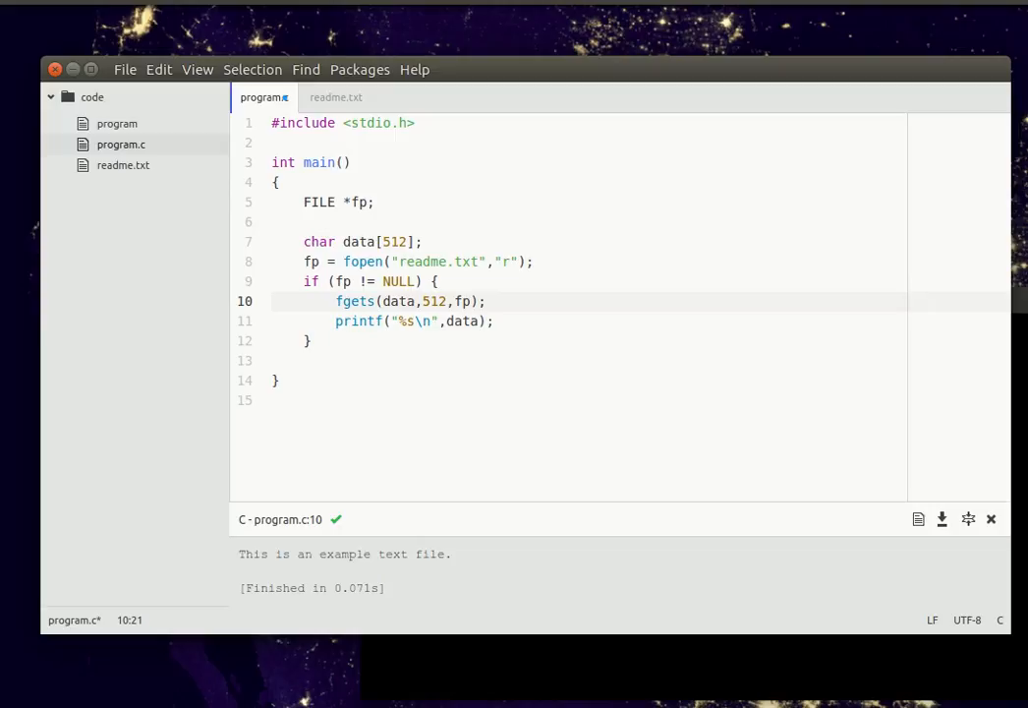
key("Up")
key("Up")
key("Up")
key("Up")
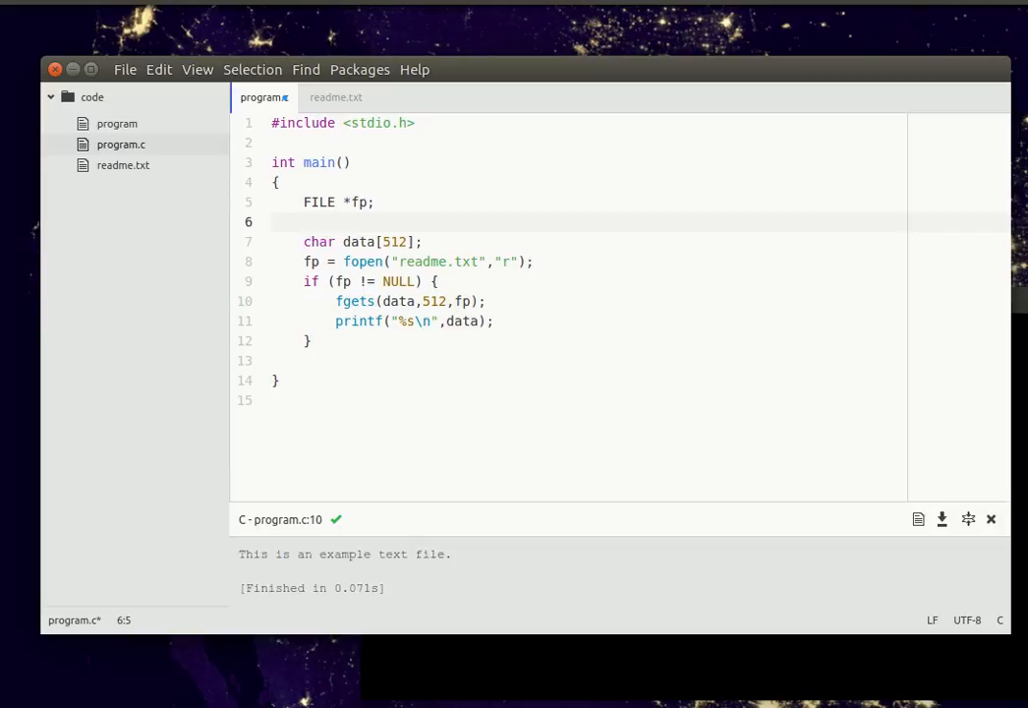
type("int ")
type("MAX")
type("_FIEL")
key("BackSpace")
key("BackSpace")
type("LE")
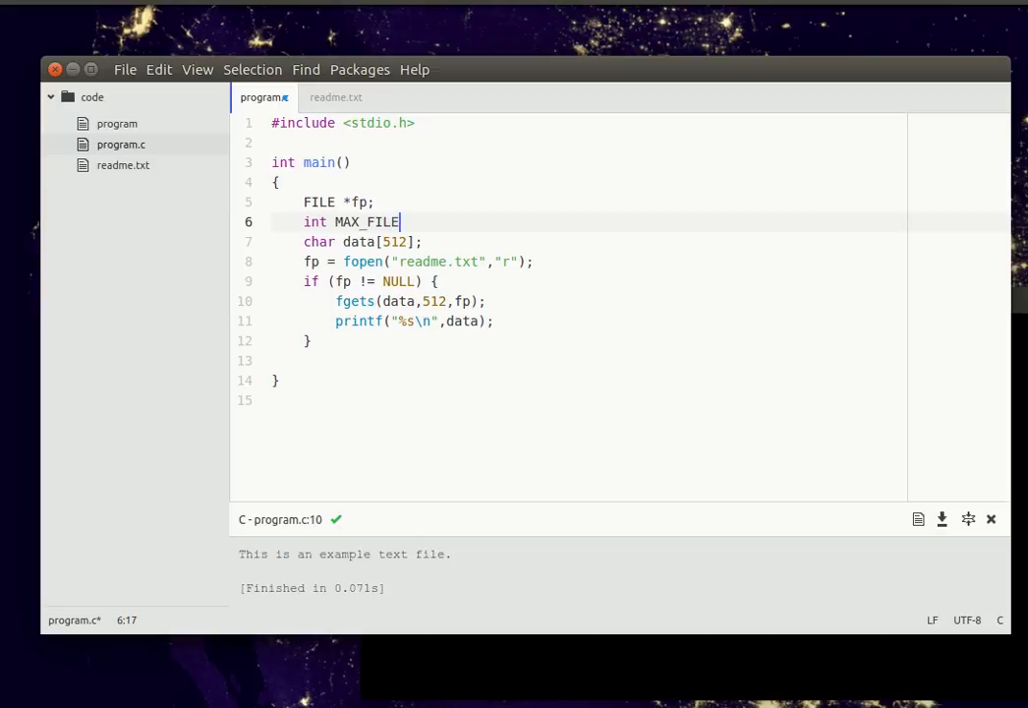
type("SIZE = 512;")
key("ctrl+s")
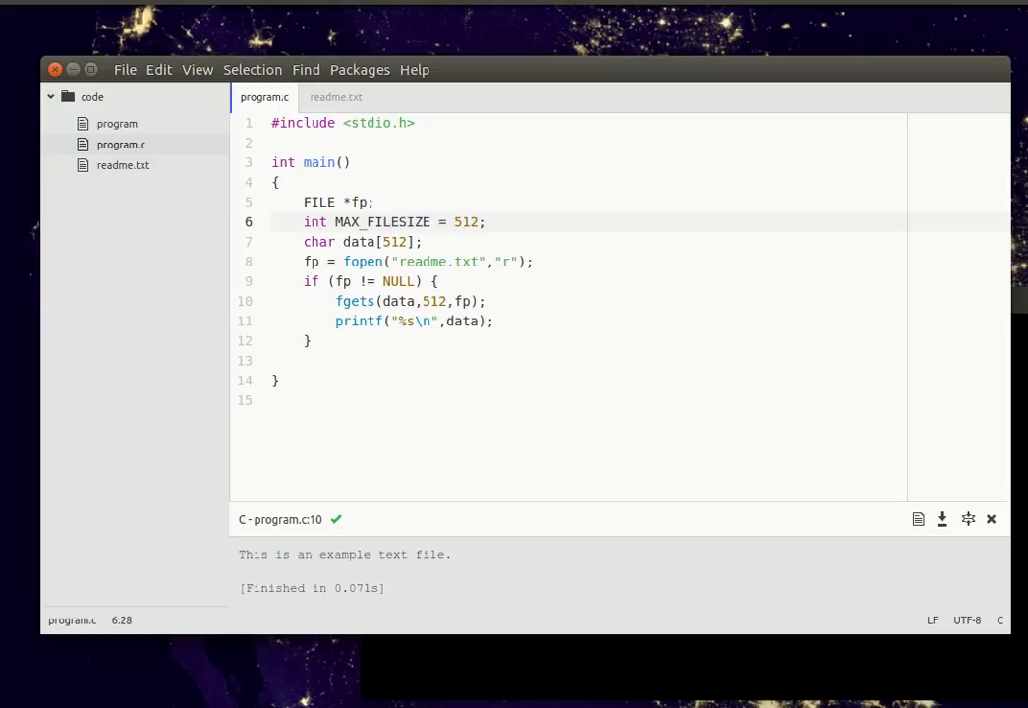
Step: Replace both 512s with MAX_FILESIZE in the data array and fgets, save and rebuild
key("ctrl+d")
key("ctrl+c")
double_click(394, 242)
key("ctrl+v")
double_click(433, 301)
key("ctrl+v")
key("ctrl+s")
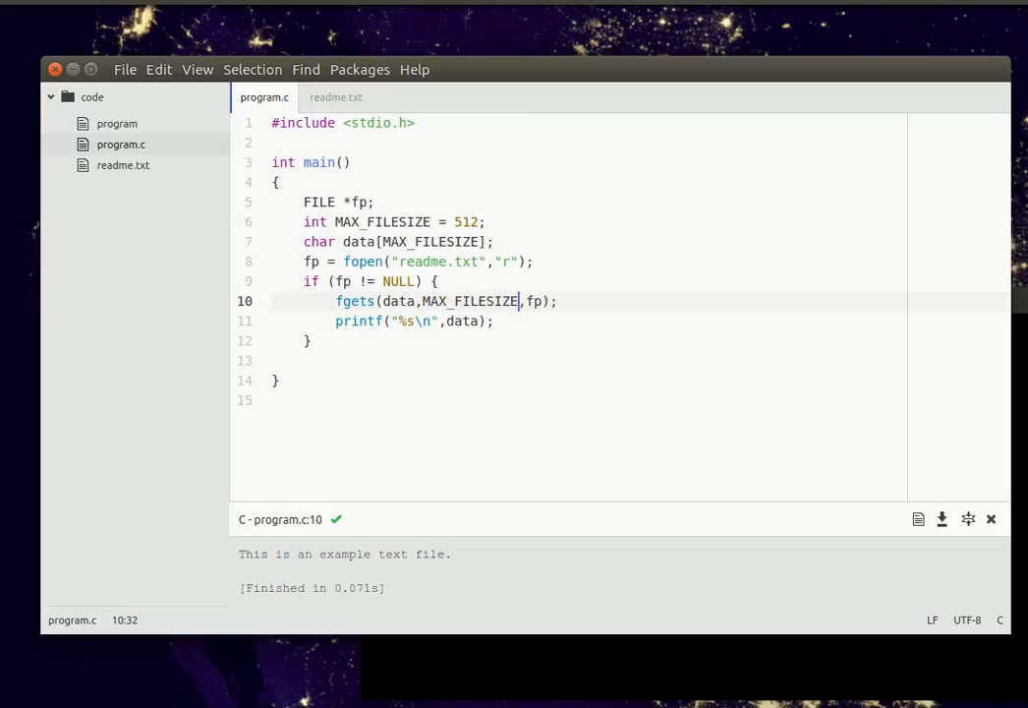
key("ctrl+b")
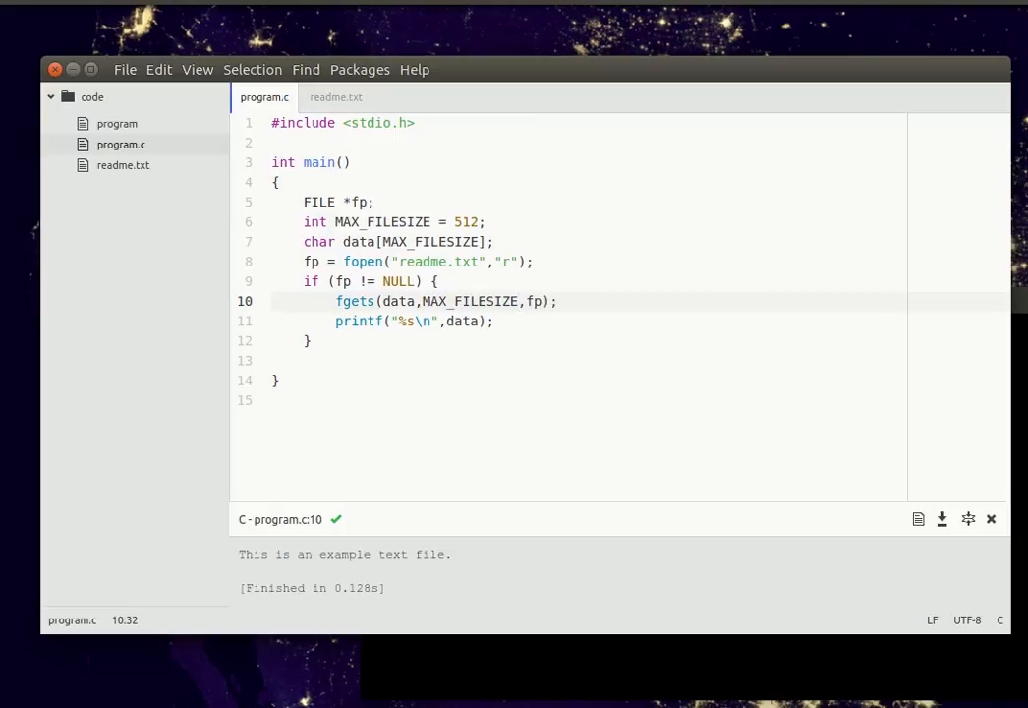